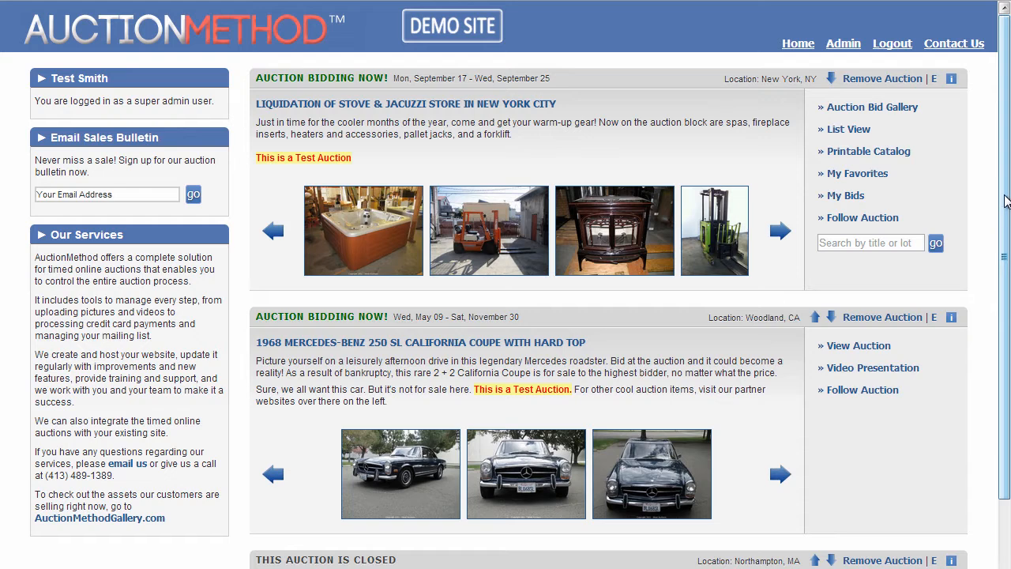
Open the invoices of the Groovy New Estate Liquidation Sale from the admin auction list and generate the auction's invoices.
drag(1004, 195, 1001, 313)
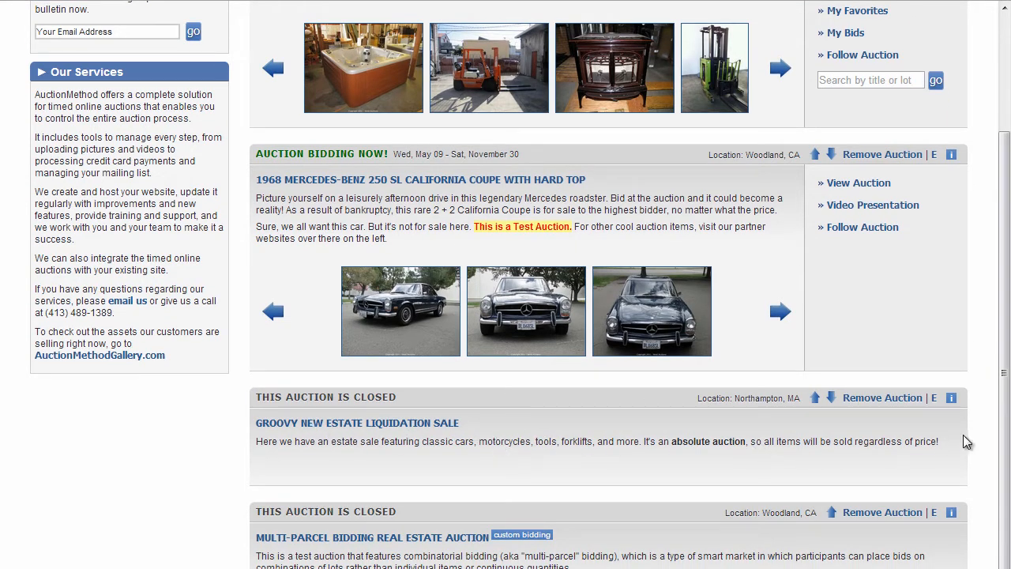
drag(1001, 428, 1002, 310)
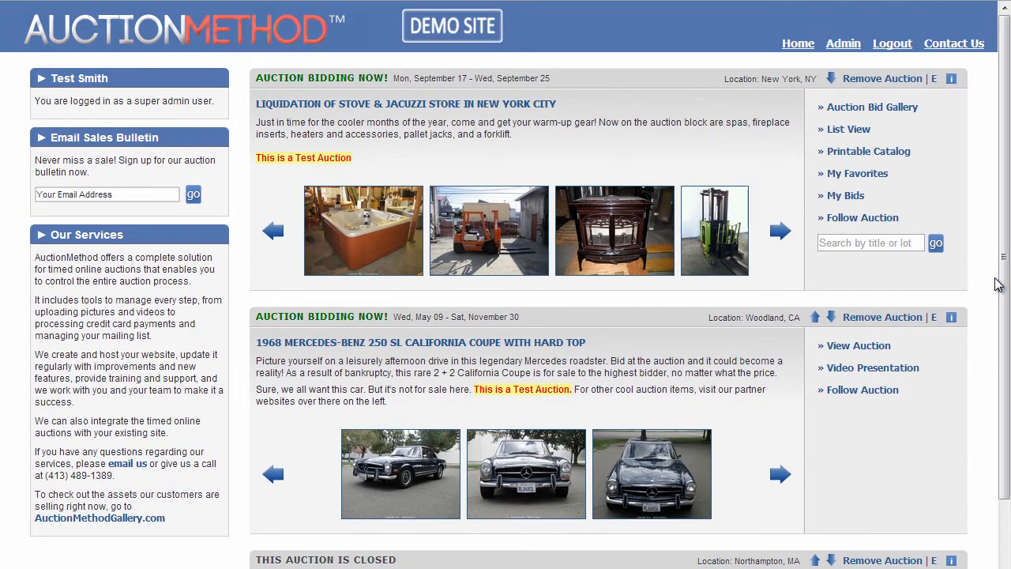
click(843, 46)
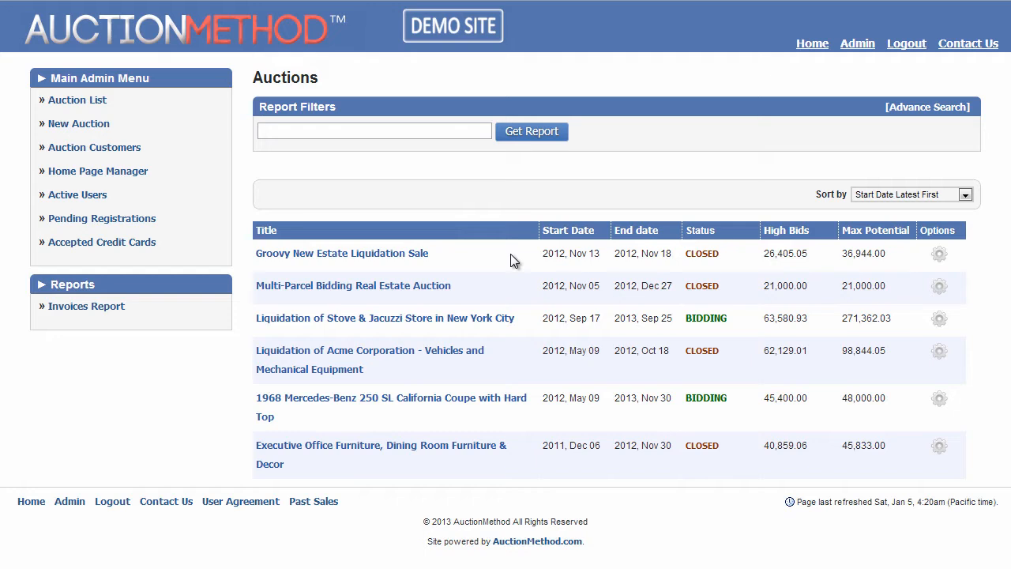
mouse_move(565, 261)
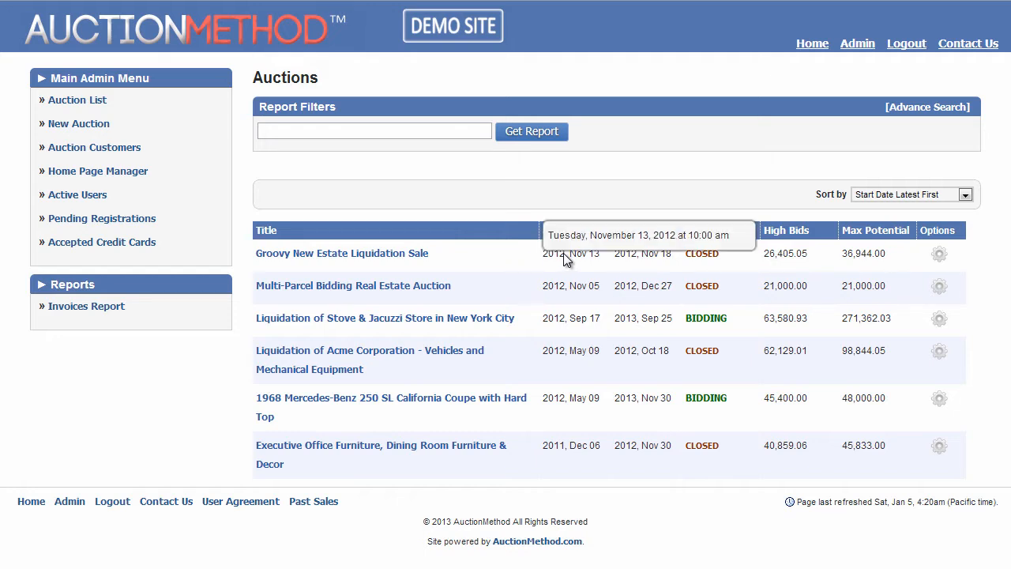
mouse_move(633, 261)
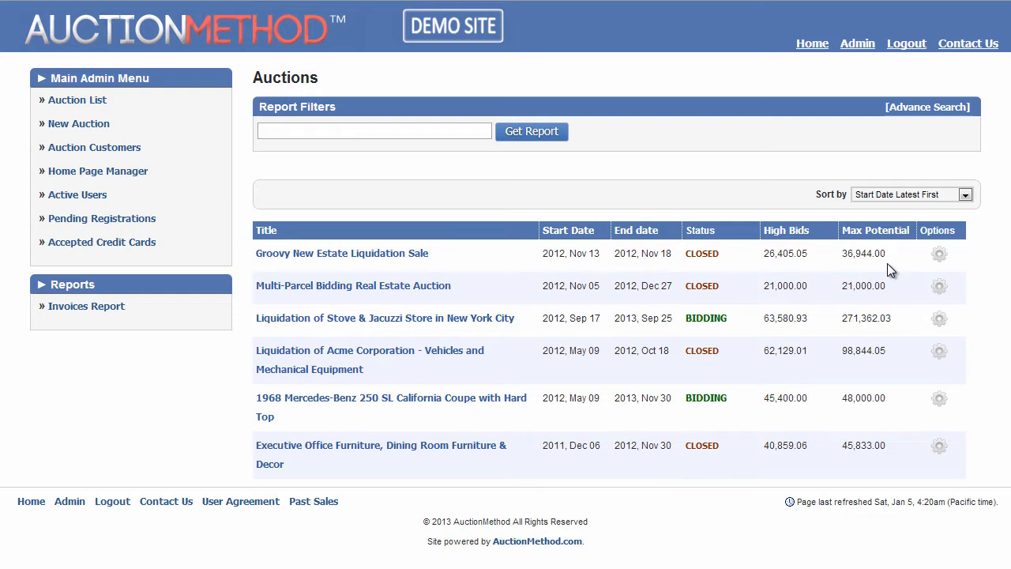
click(938, 257)
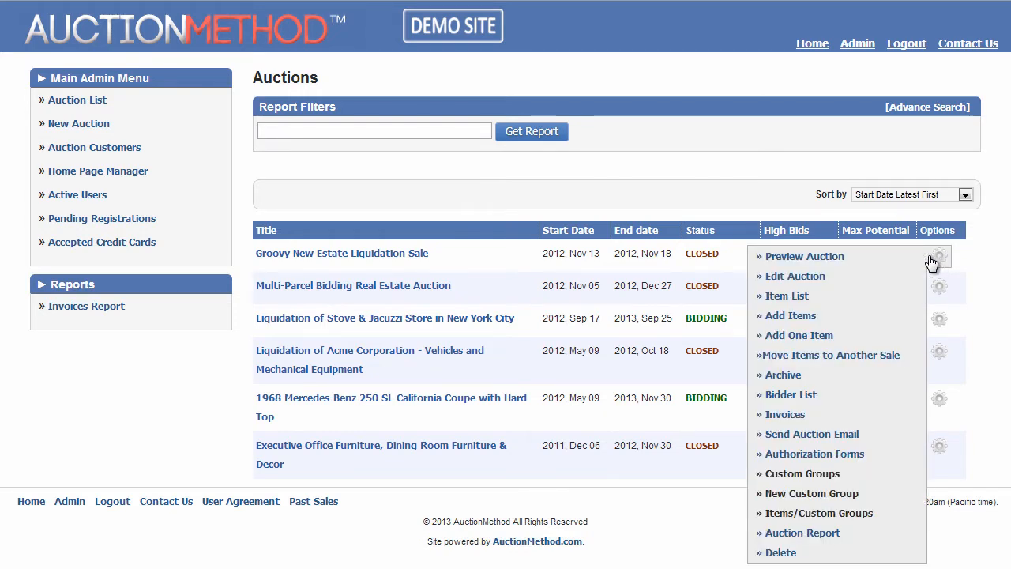
click(782, 416)
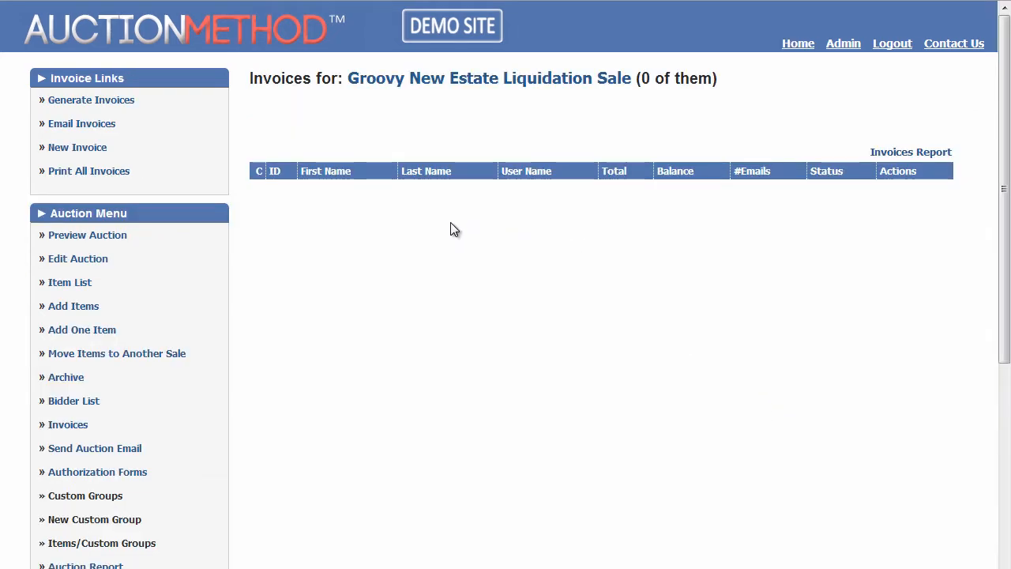
click(123, 111)
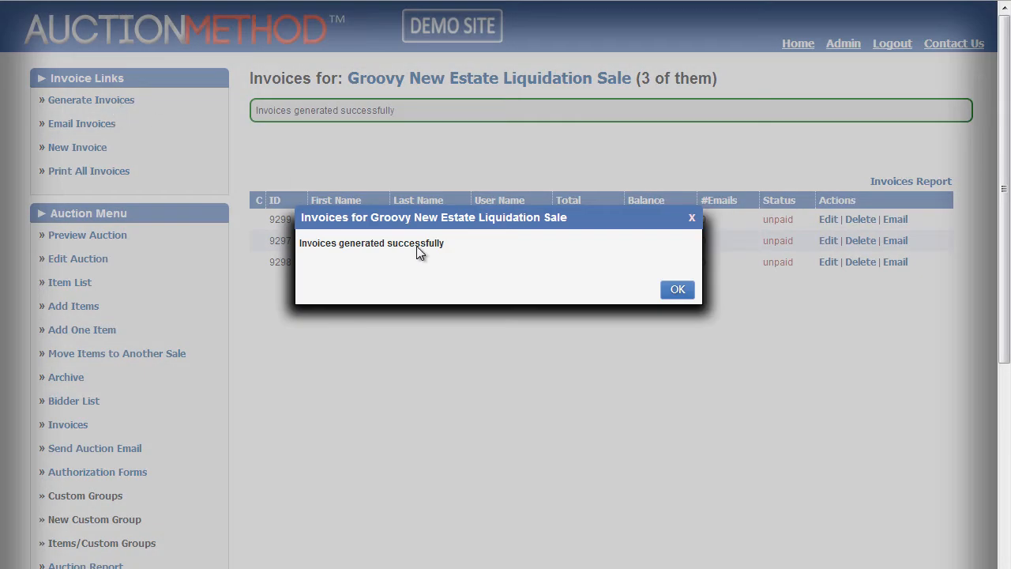
click(673, 290)
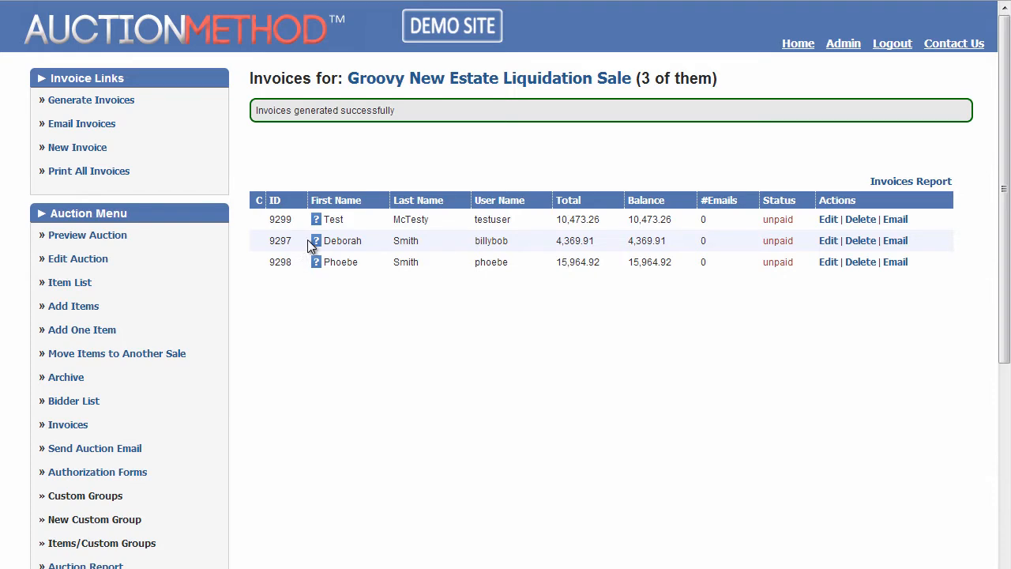
Check the contact information of the buyer on the second invoice, and email all of the auction's invoices.
mouse_move(317, 245)
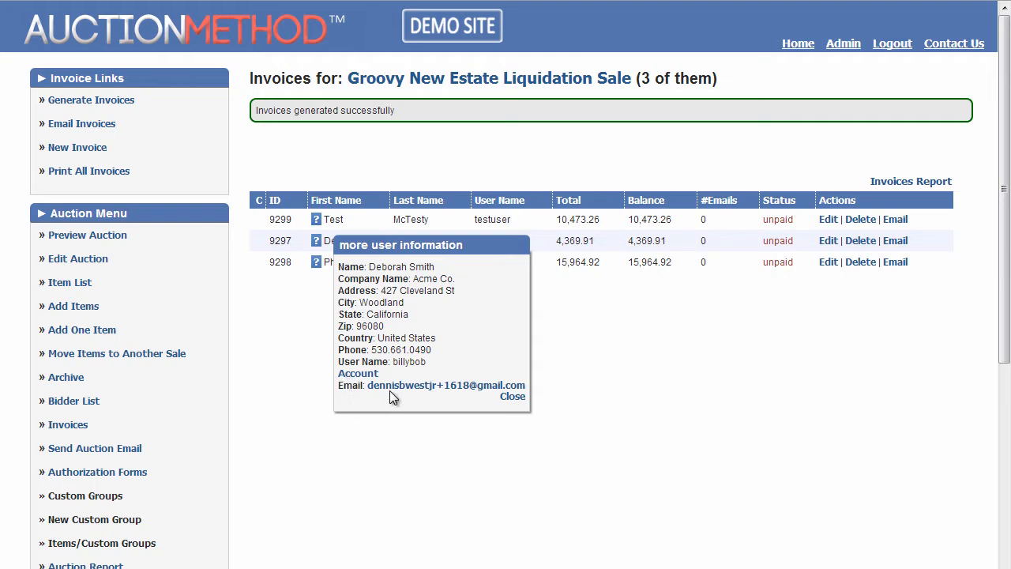
click(512, 396)
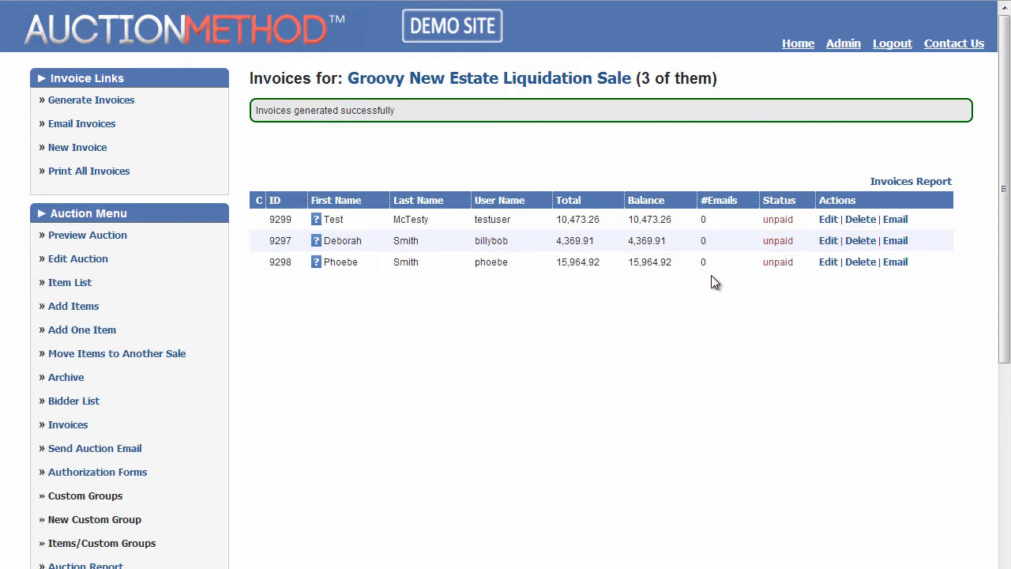
click(90, 125)
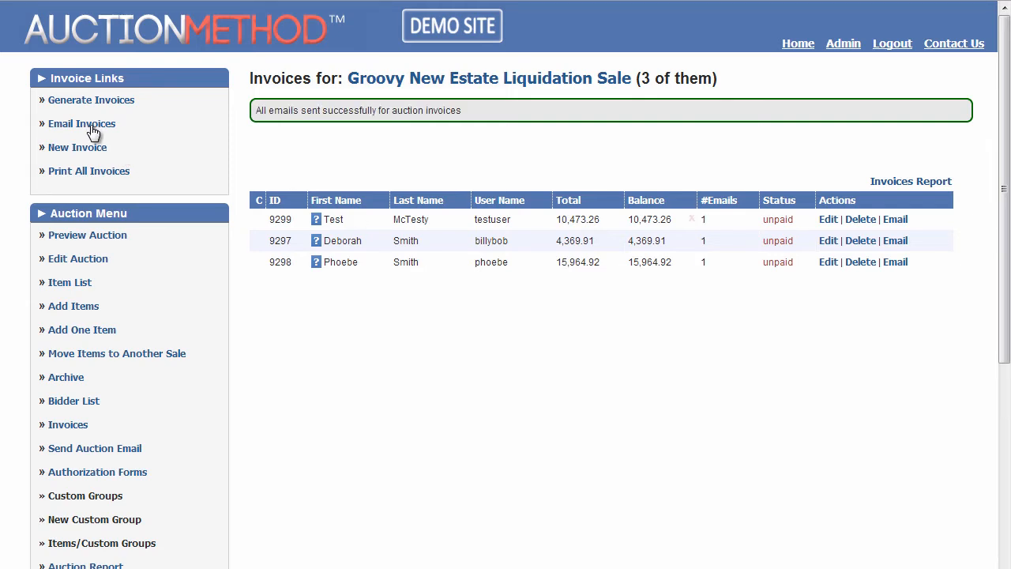
click(677, 291)
Open the second invoice for editing and remove the tax from the entire invoice.
click(826, 243)
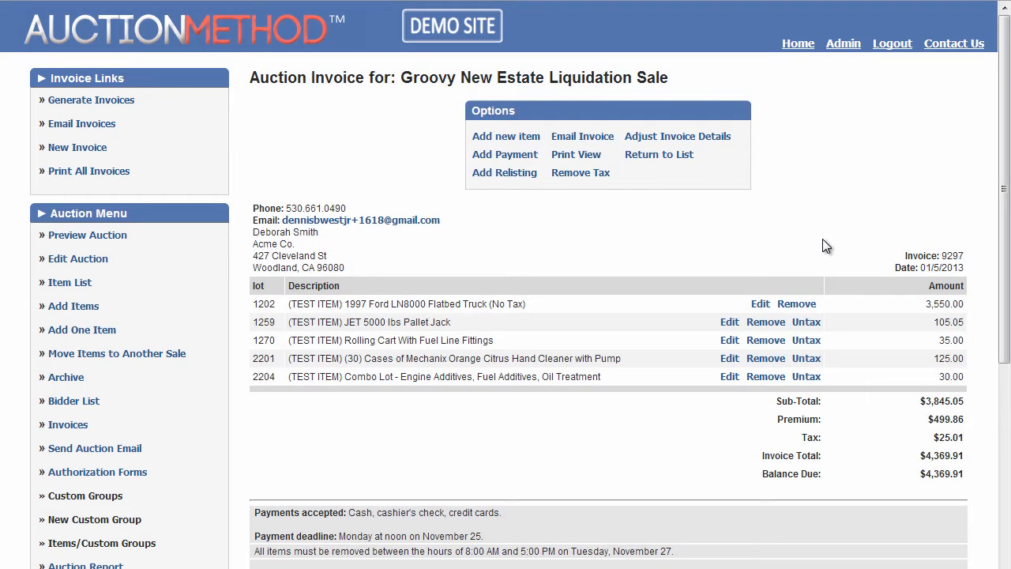
click(571, 173)
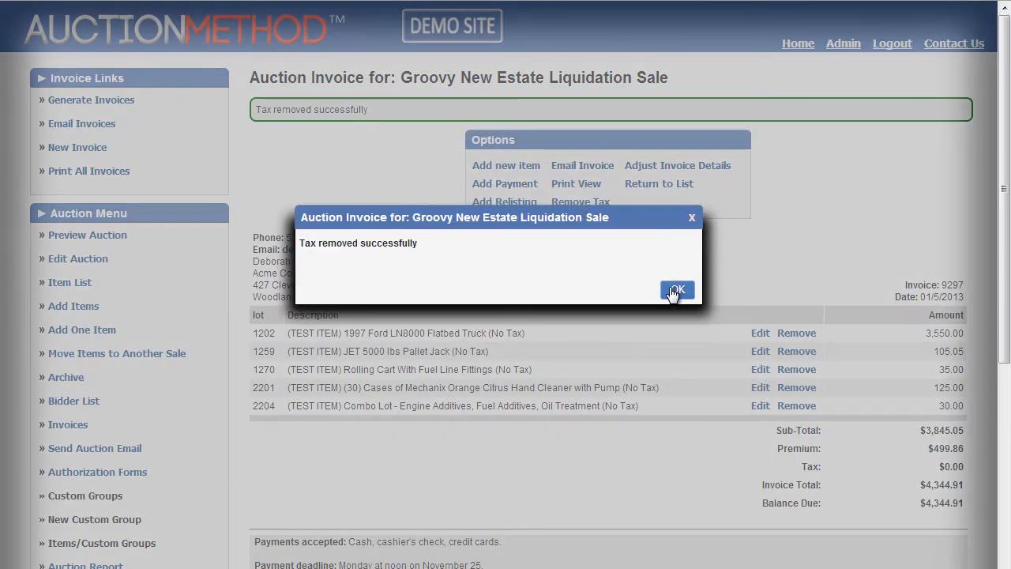
click(677, 291)
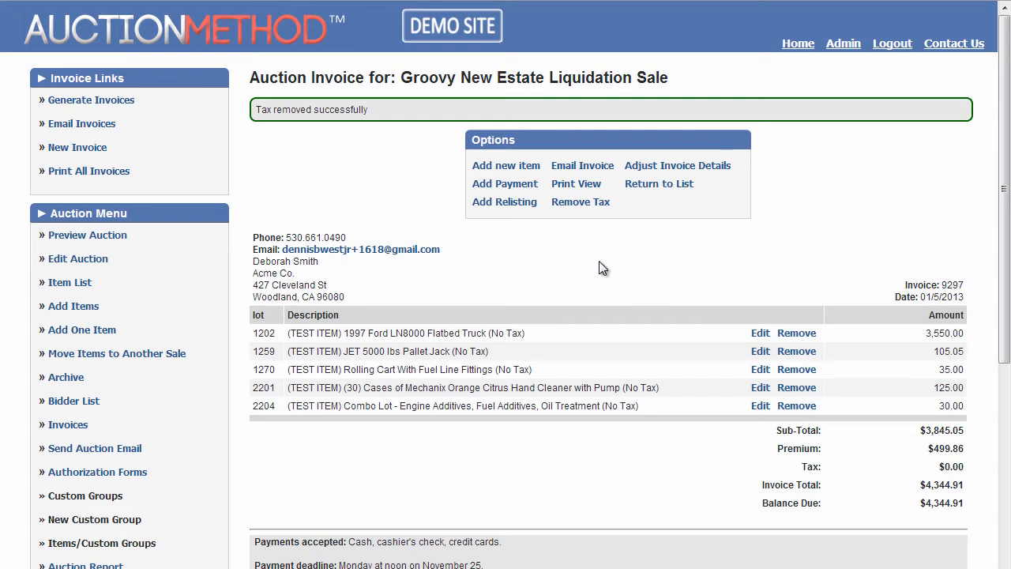
Add a new line item "Junk found in the corner" for $25.00 to the invoice, without a lot number.
click(513, 168)
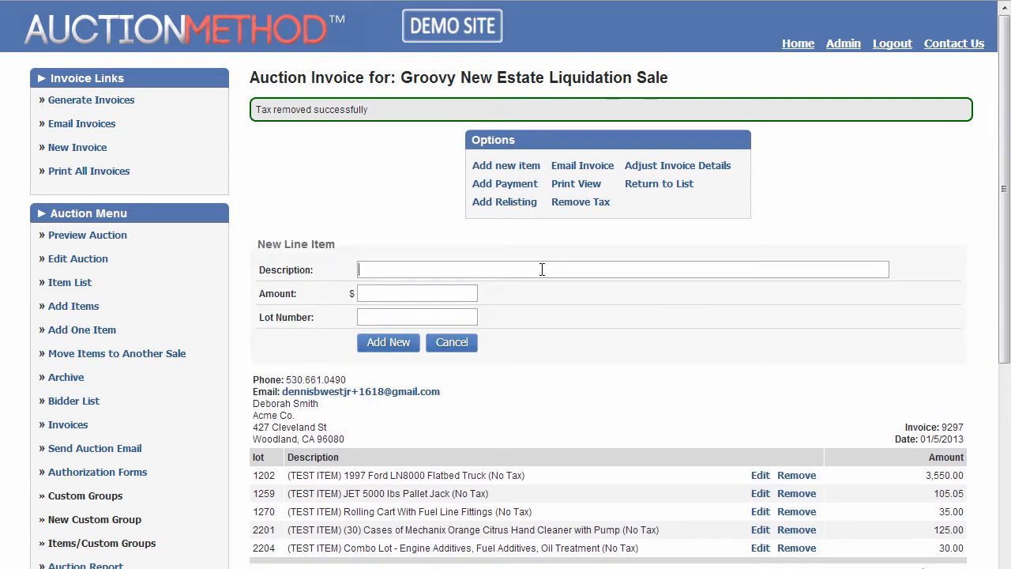
text(Junk found in the corner)
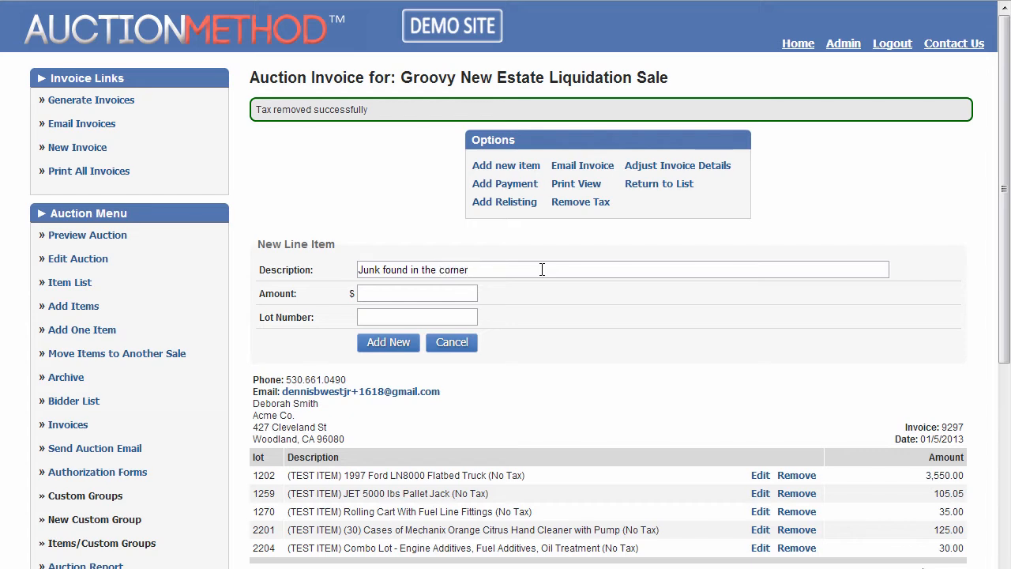
text(2)
text(.00)
click(397, 348)
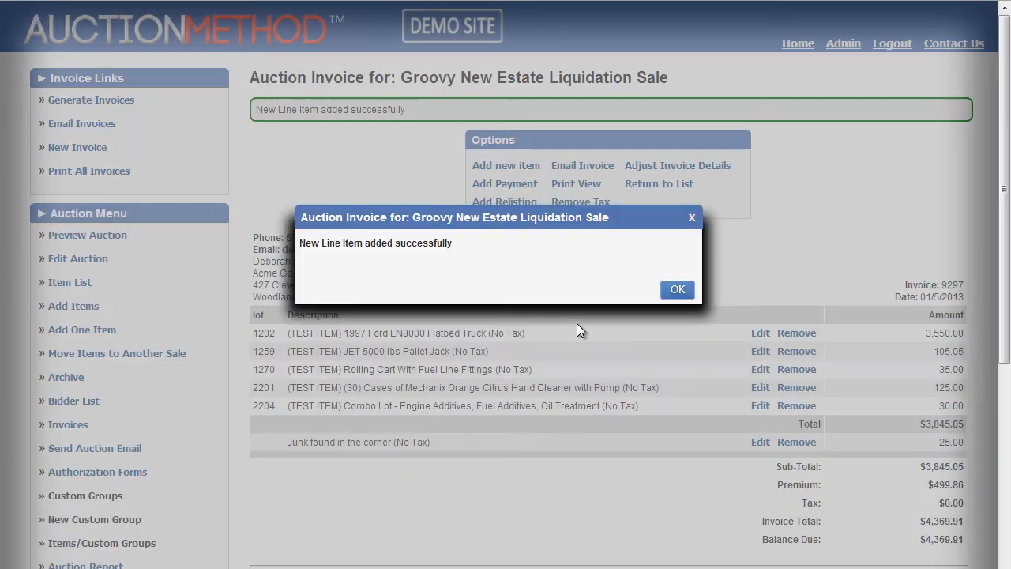
click(675, 291)
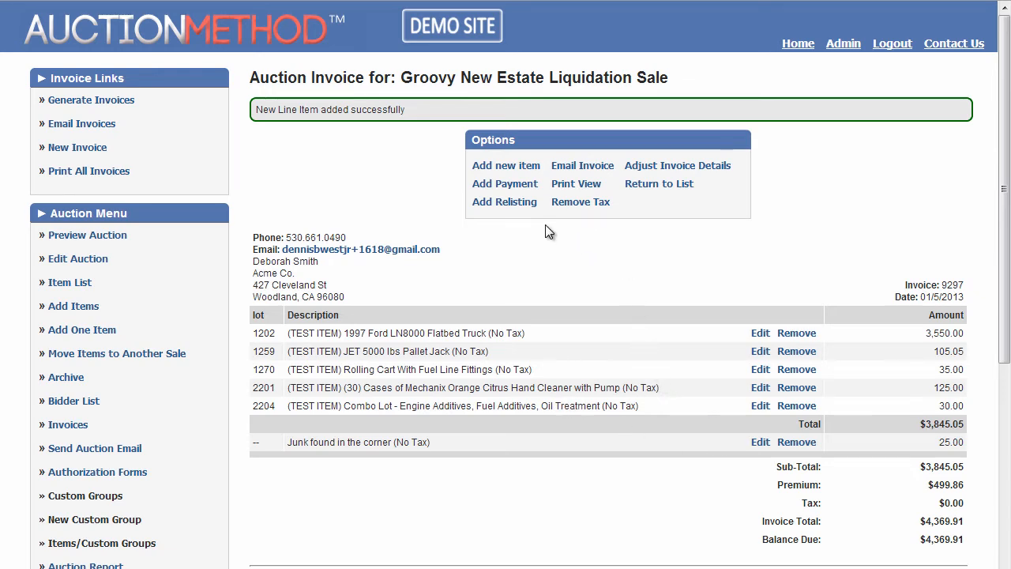
Add a $500 cash payment described as "Cash partial payment" to the invoice, clearing the default premium percentage.
click(522, 184)
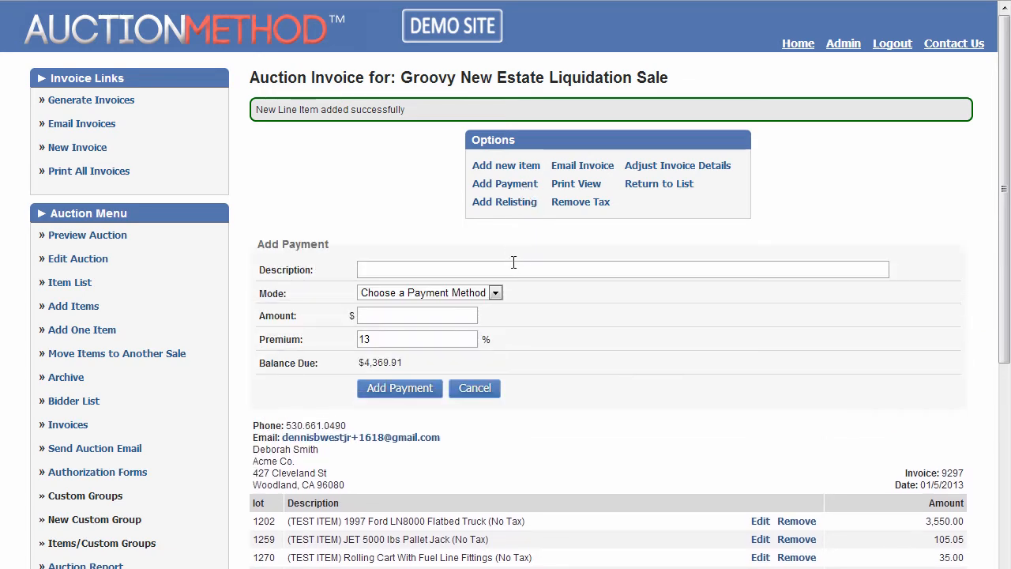
text(Cash pa)
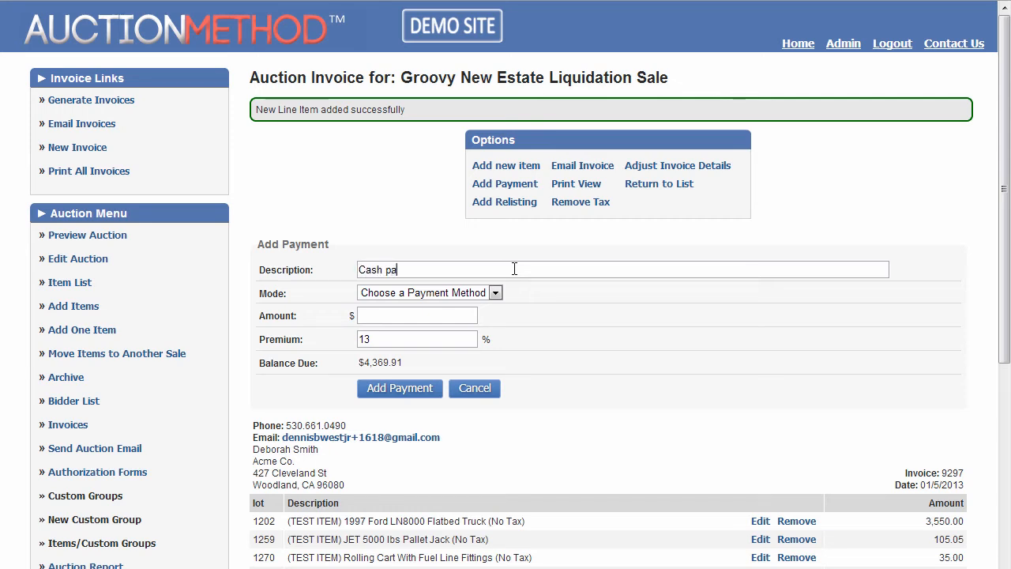
text(rtial payment)
click(371, 293)
click(372, 321)
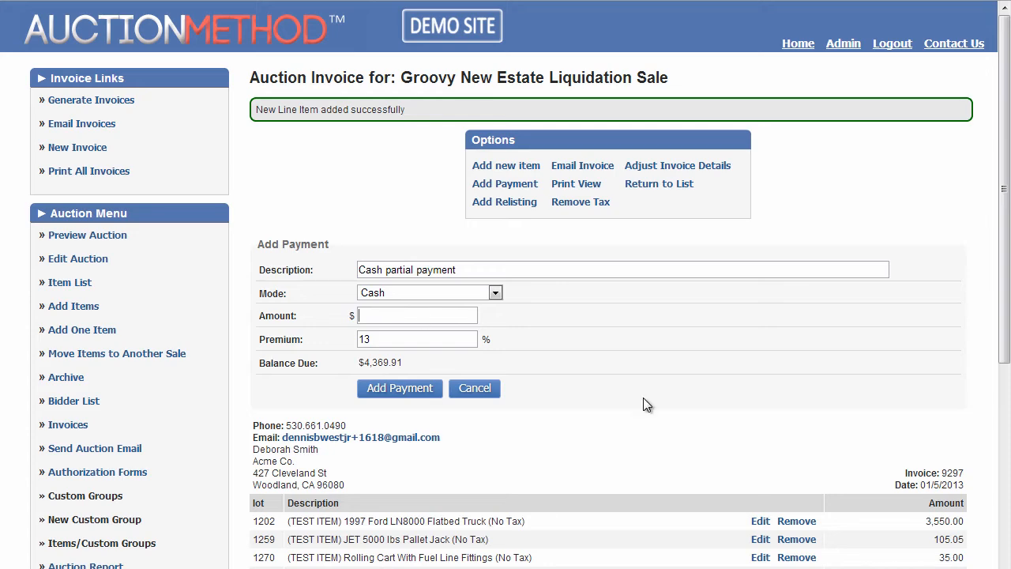
text(500)
key(Tab)
key(BackSpace)
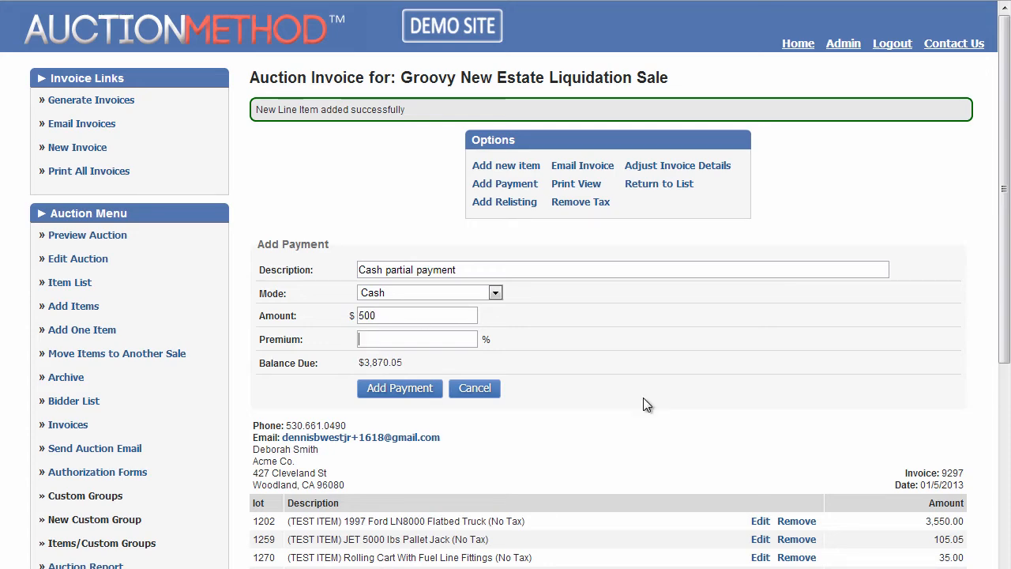
click(396, 389)
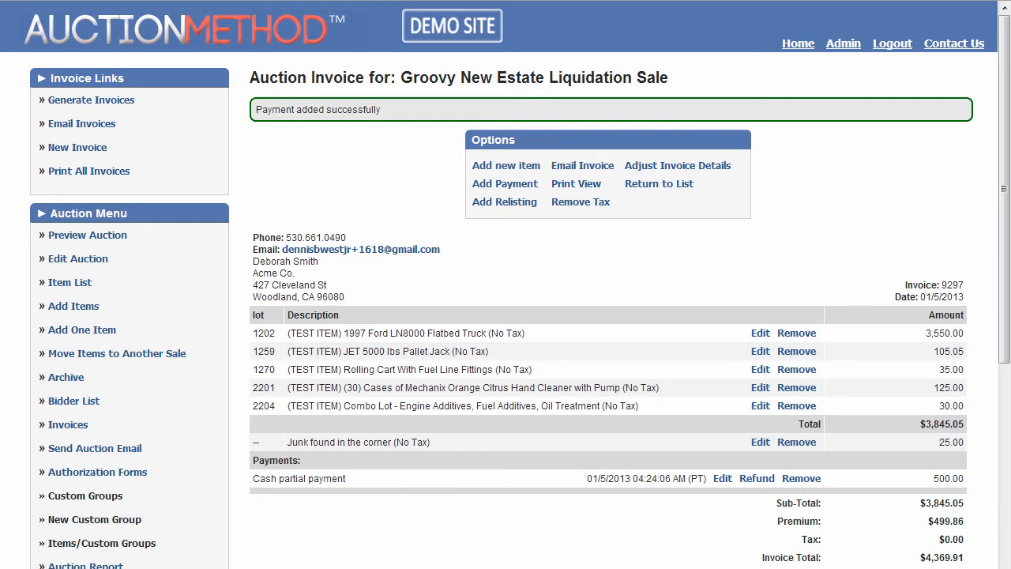
Add a "Credit card" payment of $3805.28 using the buyer's stored card, with "don't process charge" enabled.
click(516, 186)
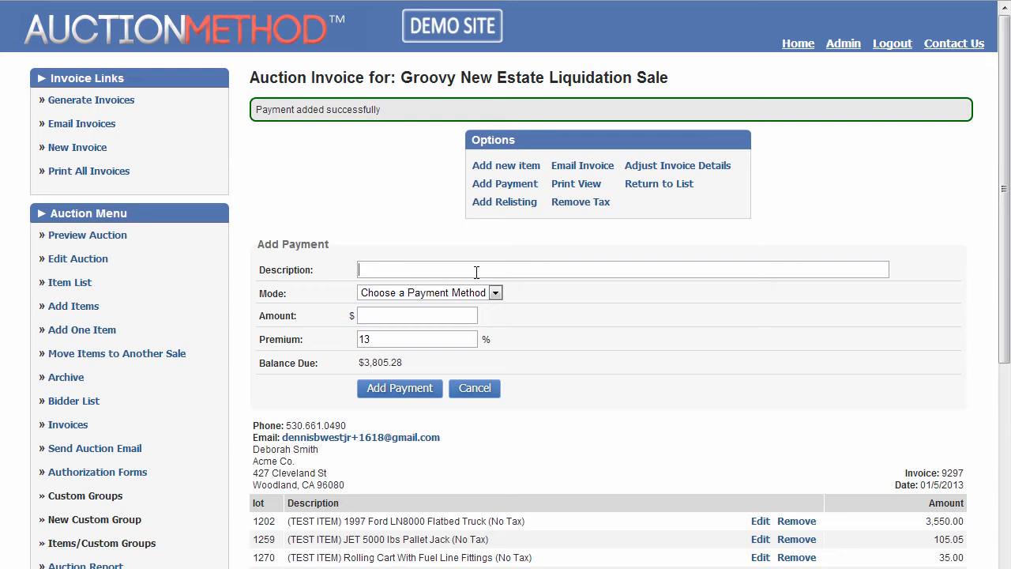
text(Credit card)
click(458, 293)
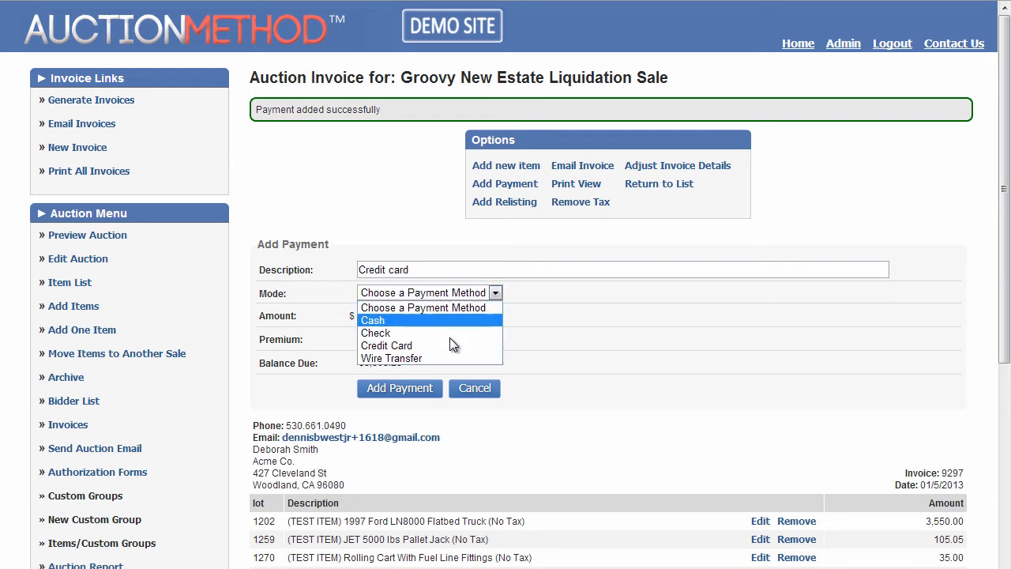
click(449, 343)
click(419, 316)
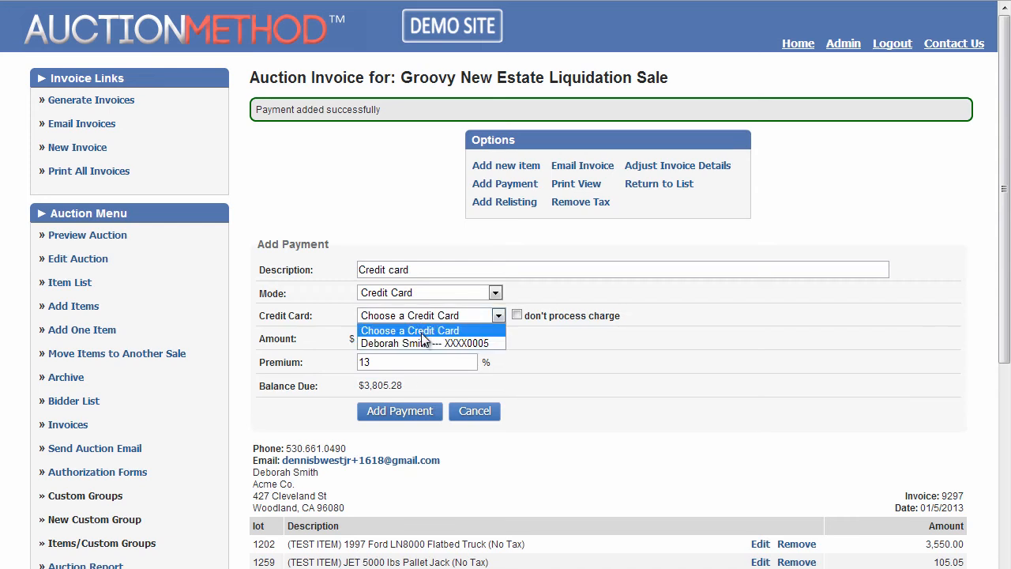
click(422, 343)
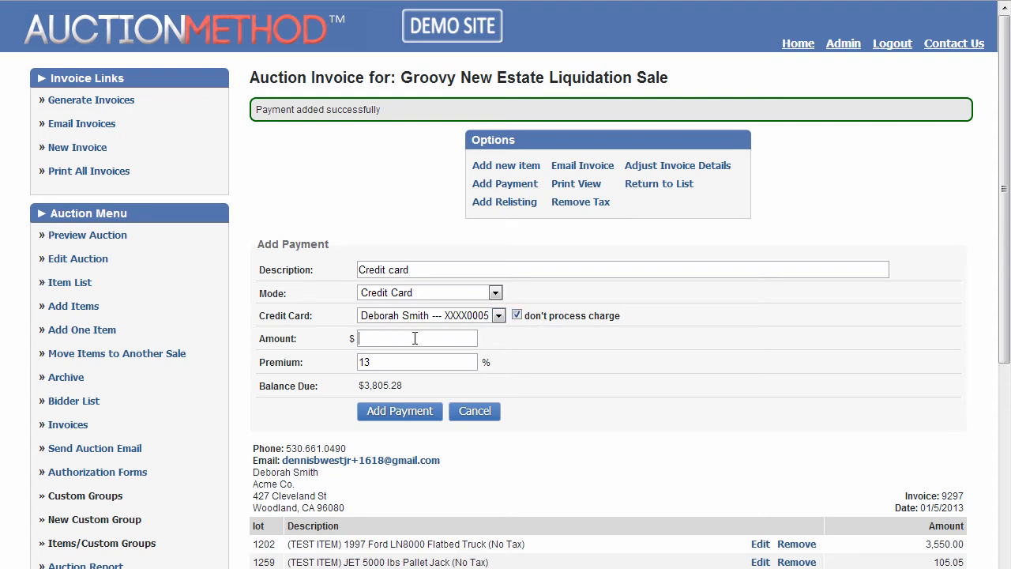
text(3805.28)
click(421, 413)
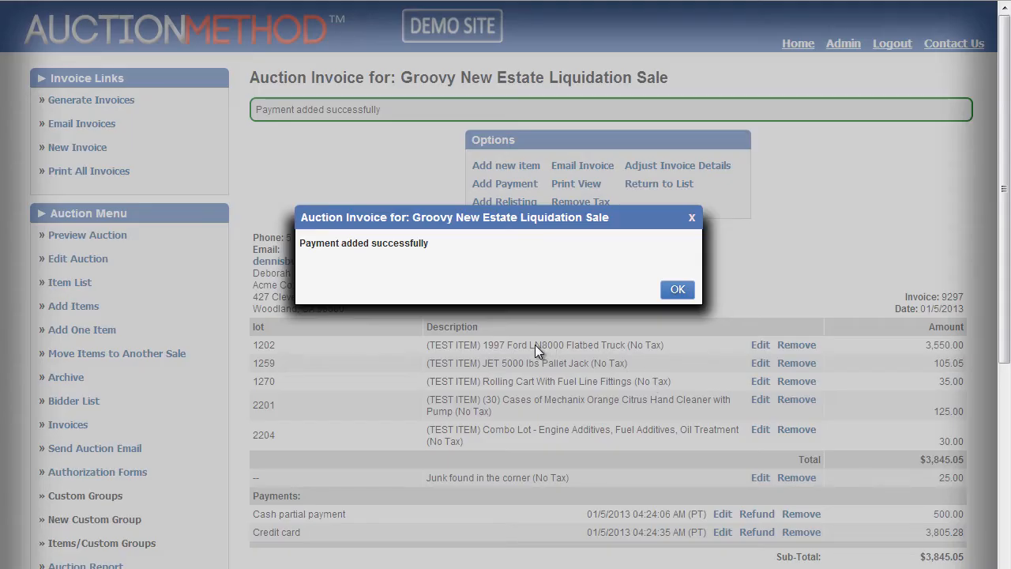
click(674, 291)
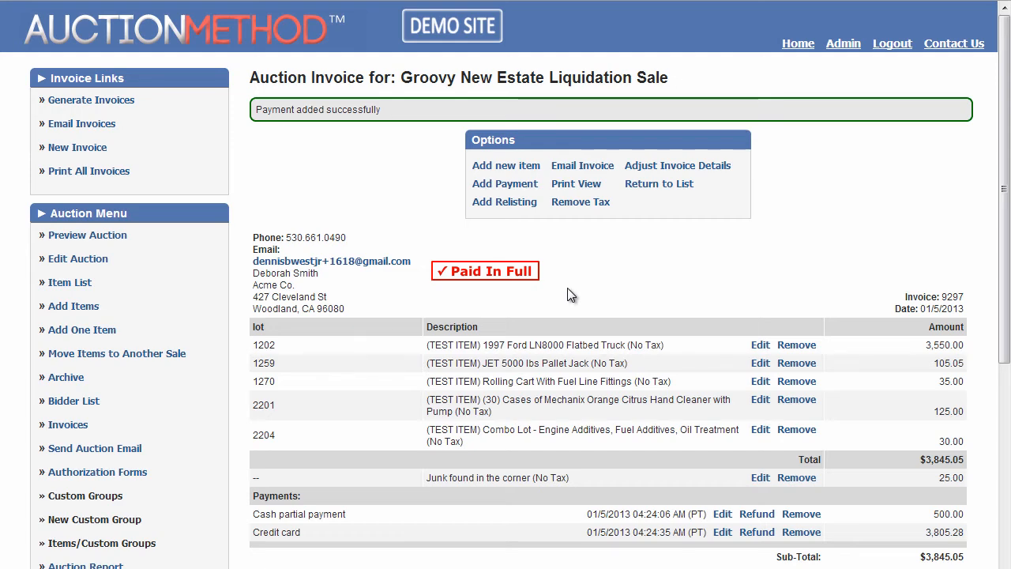
Open the invoice details for adjustment and add the middle initial "B." to the buyer's name in the buyer details.
scroll(566, 293, down, 2)
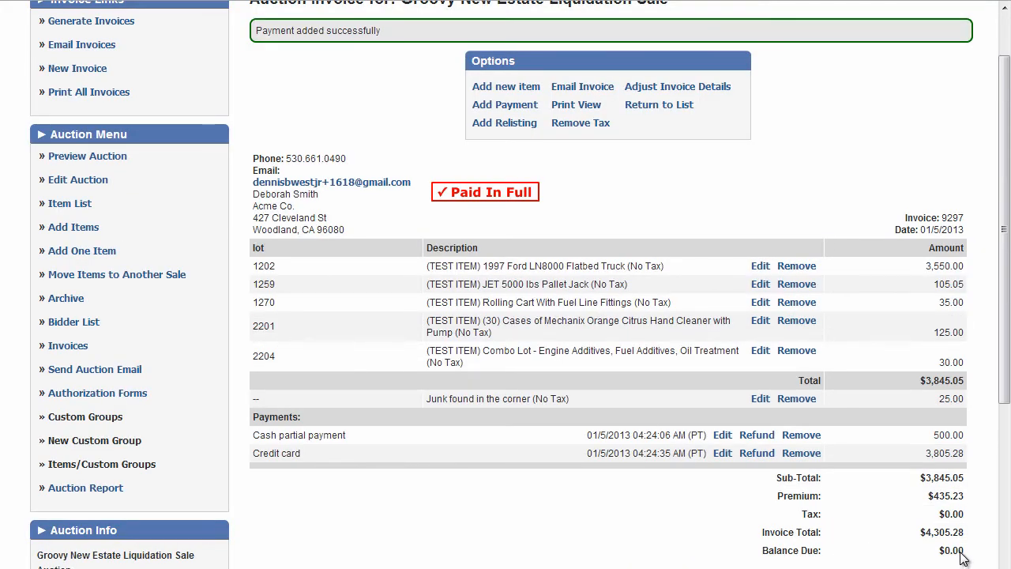
scroll(837, 537, up, 2)
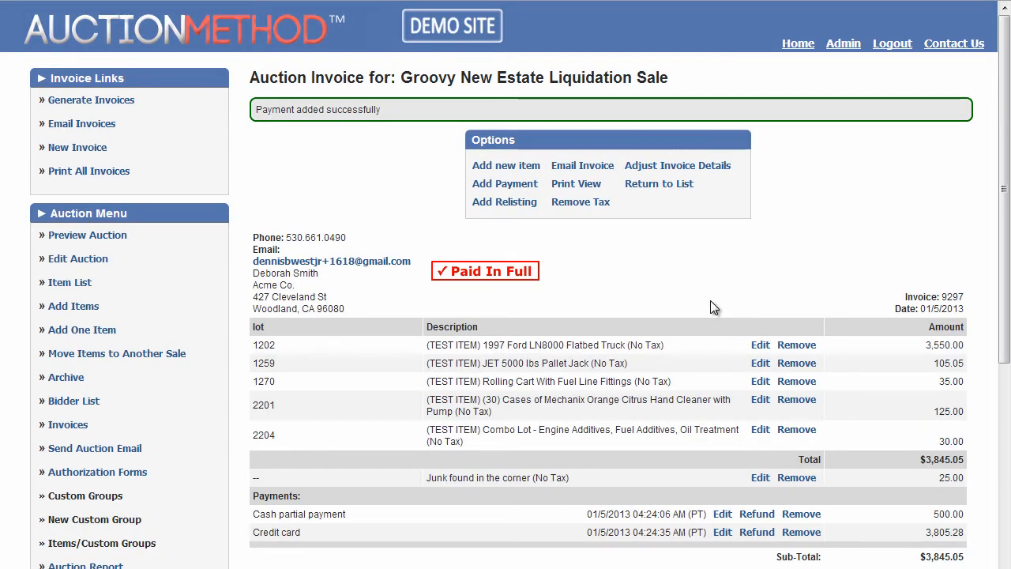
click(709, 167)
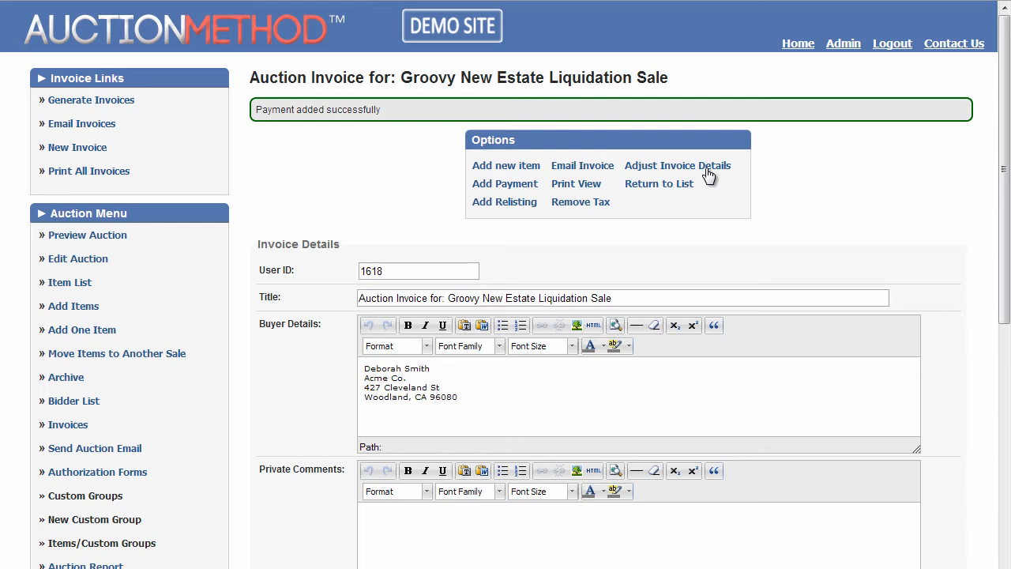
click(405, 368)
text(B.)
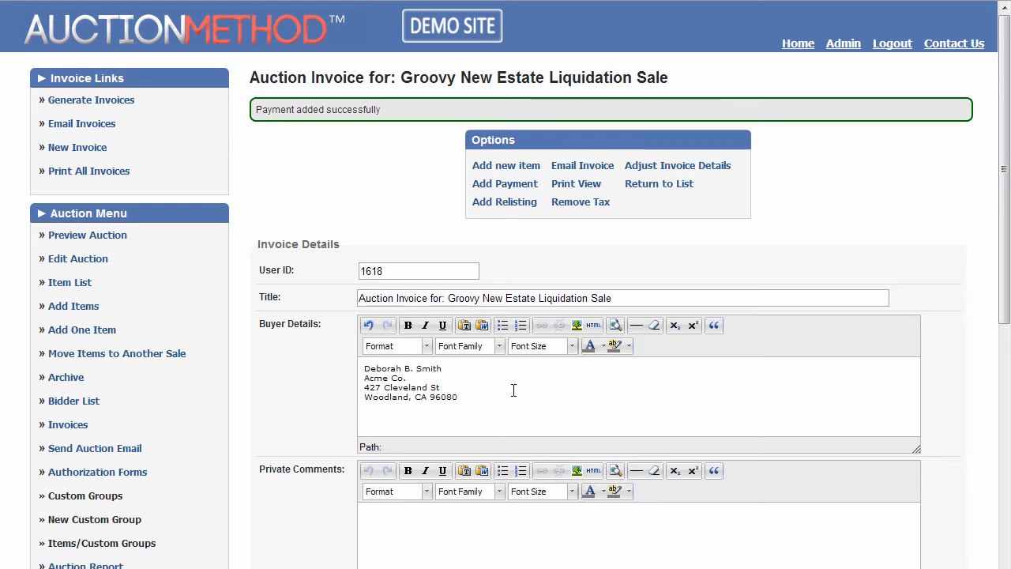
Add a private comment calling the buyer "a pain in the butt!" and the public comment "Thank you for your business!", then save the invoice details.
click(405, 271)
scroll(405, 271, down, 2)
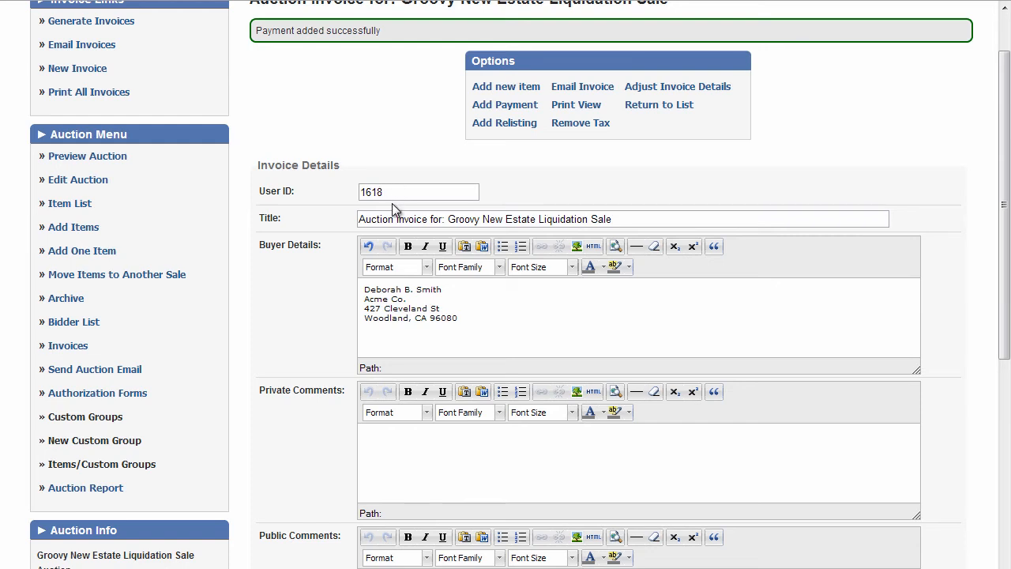
scroll(390, 329, down, 2)
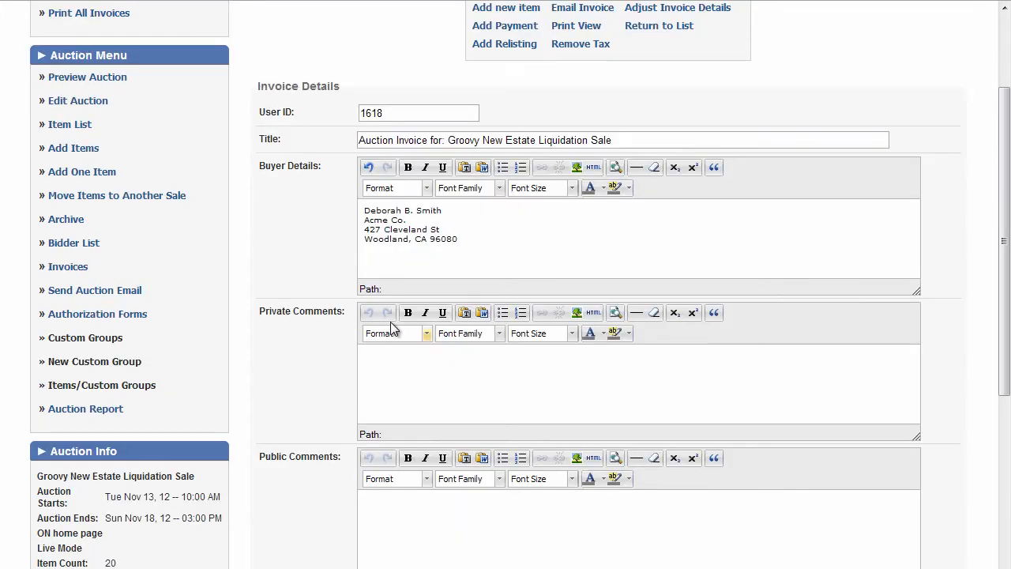
click(417, 388)
text(Deborah is a pain in the butt!)
click(548, 533)
text(Thank )
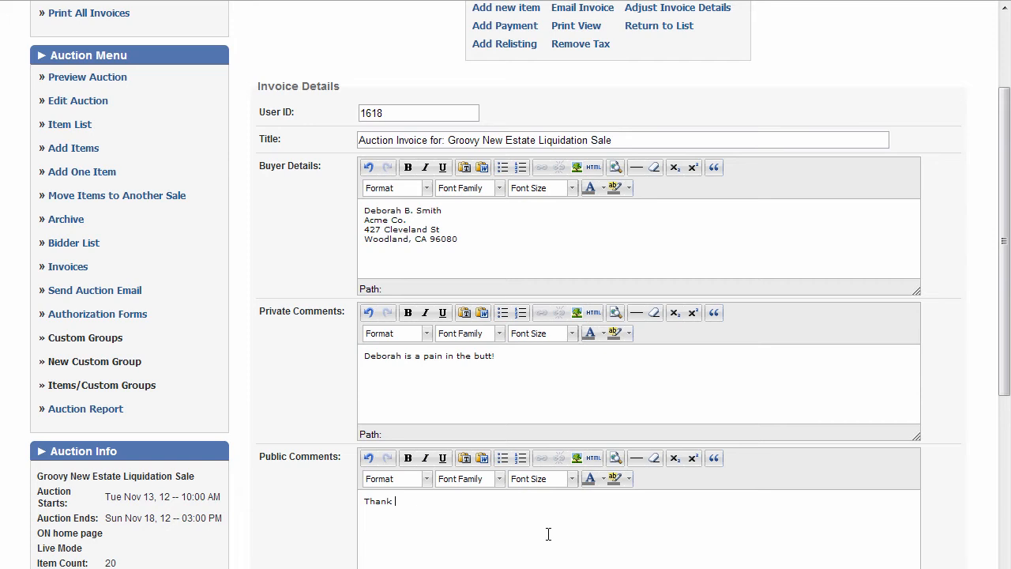
text(you for your business!)
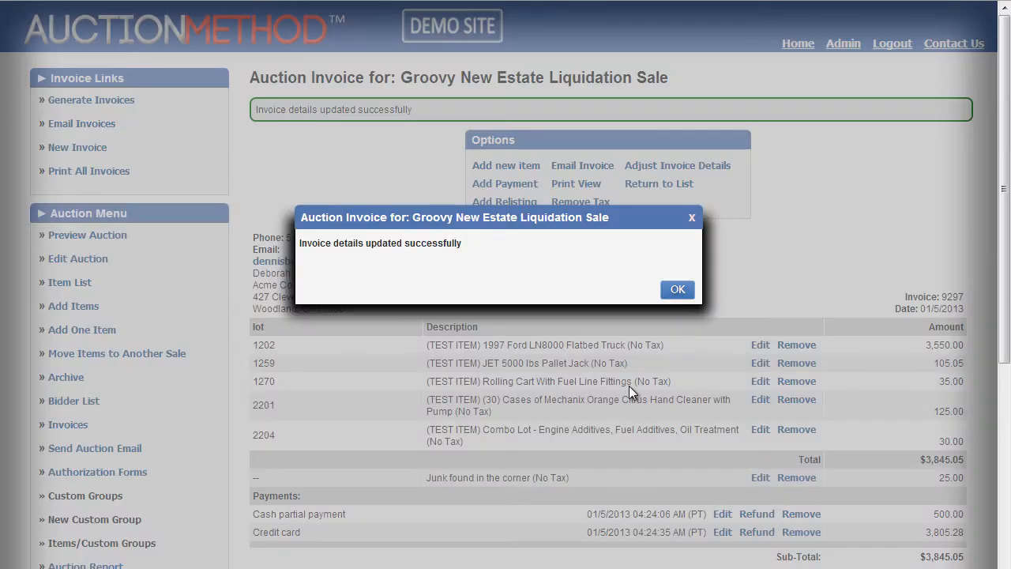
click(676, 289)
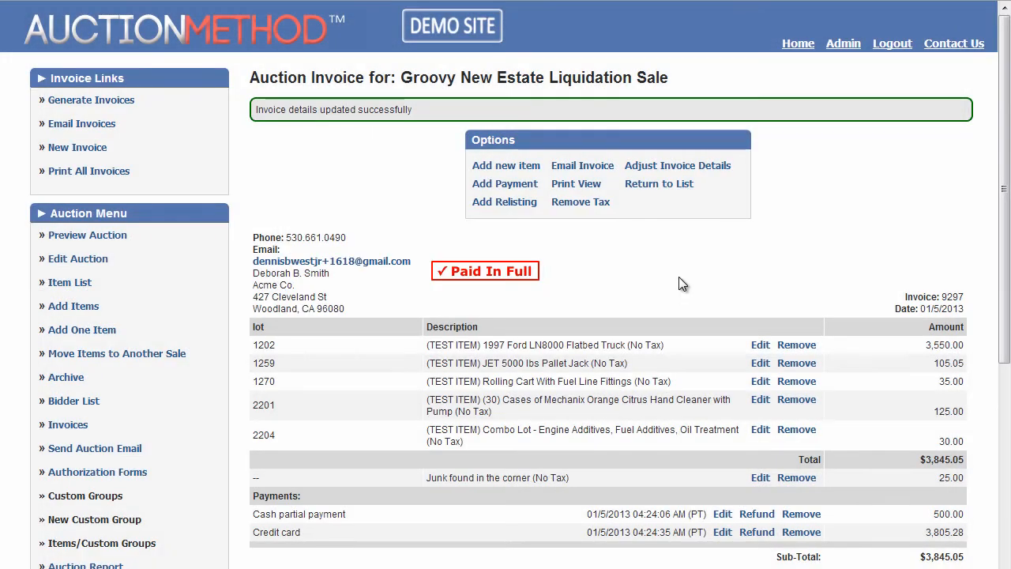
Email the invoice to the buyer with the added message "Here is a copy of your adjusted invoice.".
click(604, 169)
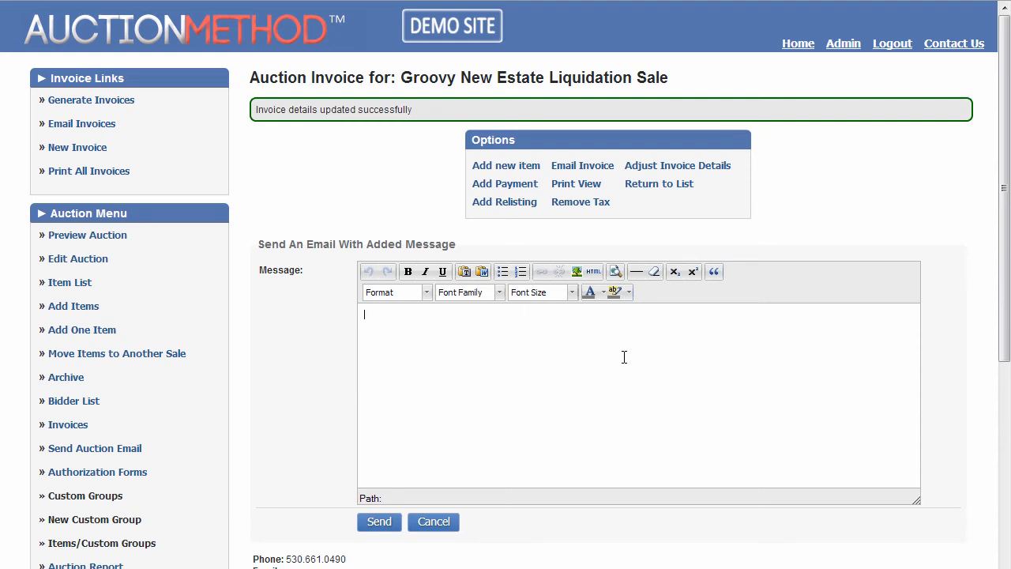
text(Here is a copy of your adjusted invoice.)
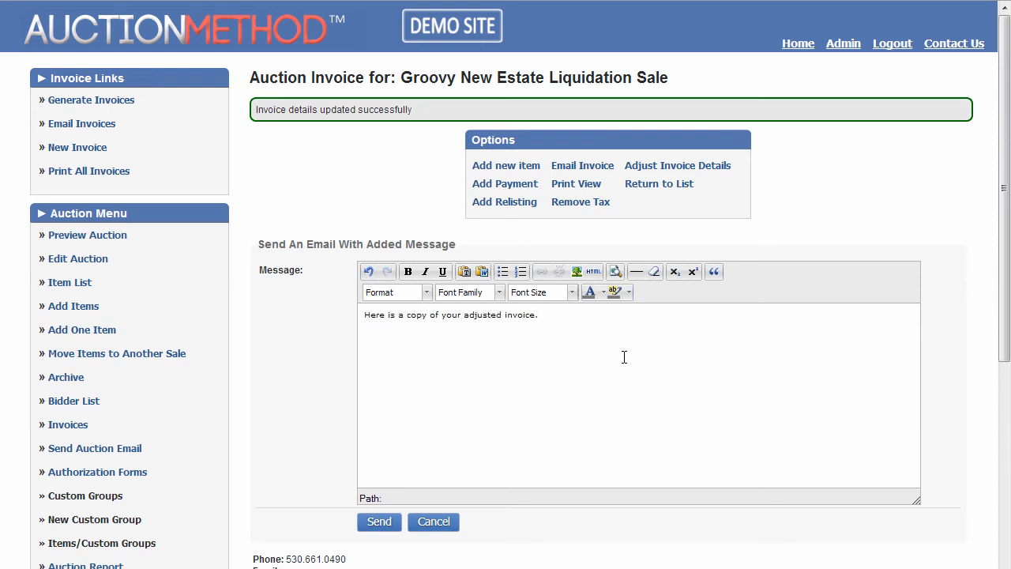
click(379, 521)
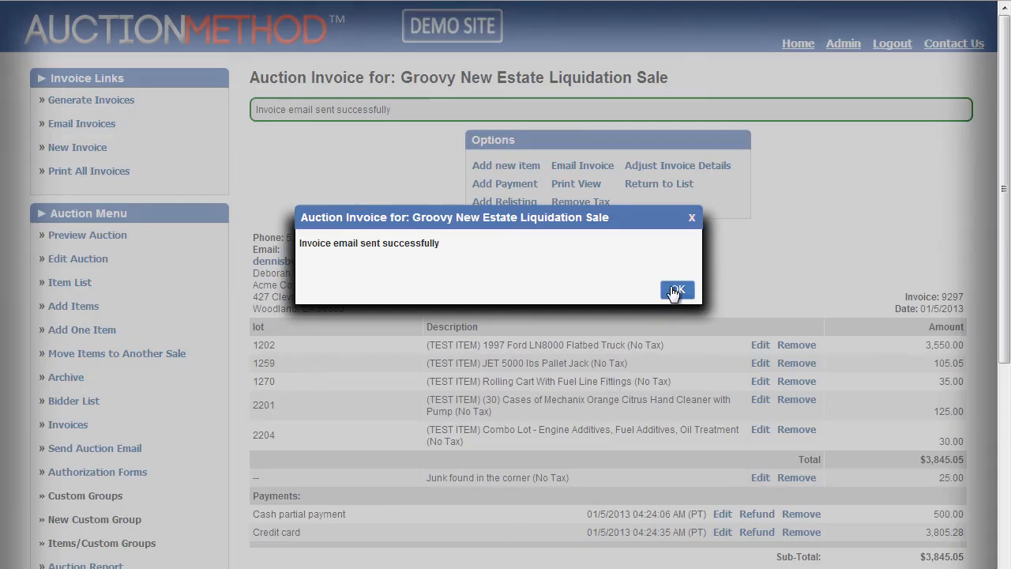
click(671, 290)
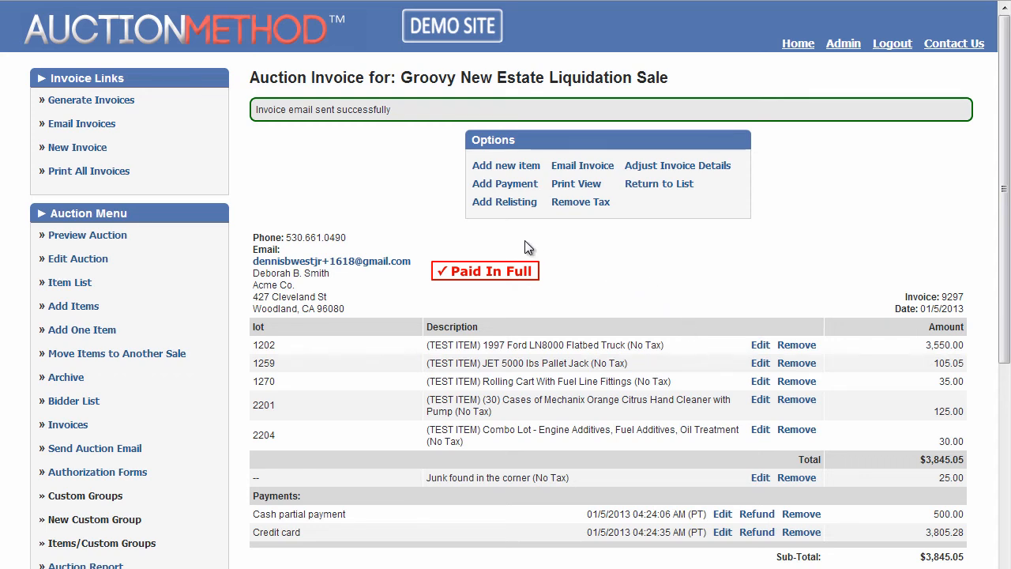
Add a $15 relisting fee to the invoice with Cash as the payment mode, marked as paid, keeping the default description.
click(489, 206)
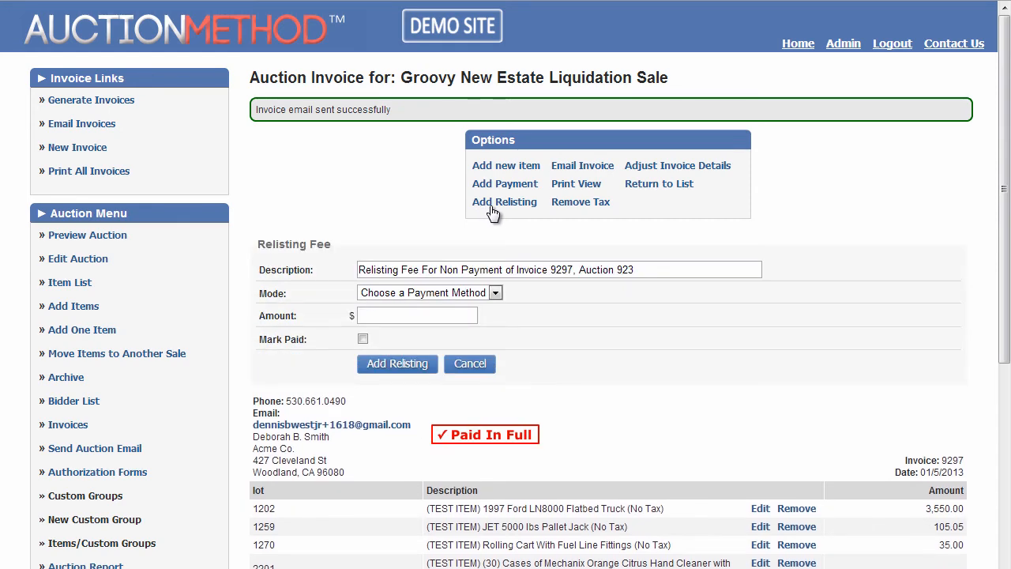
scroll(561, 316, down, 2)
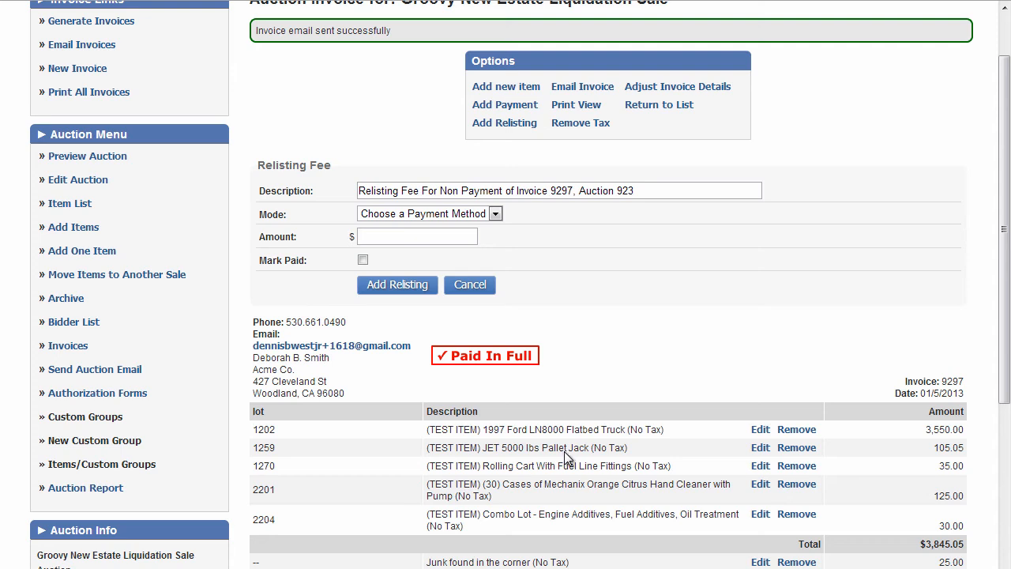
click(494, 213)
click(479, 238)
click(446, 242)
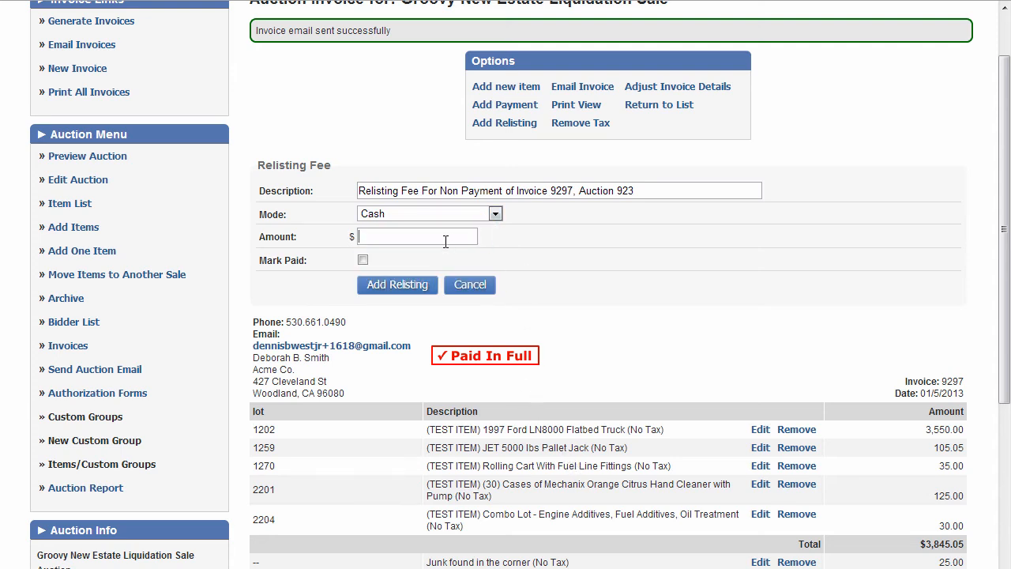
text(15)
click(362, 259)
click(380, 286)
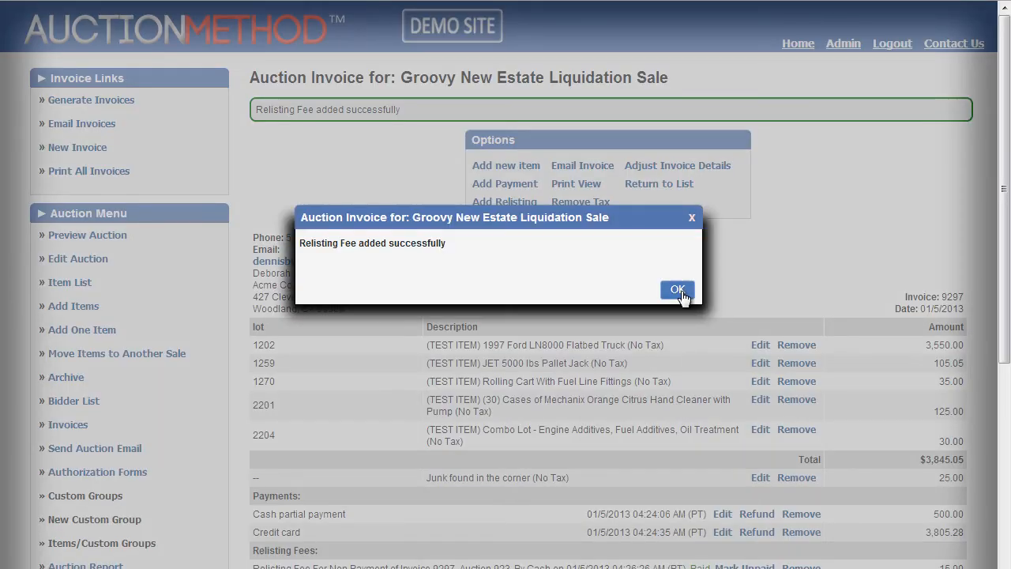
click(676, 290)
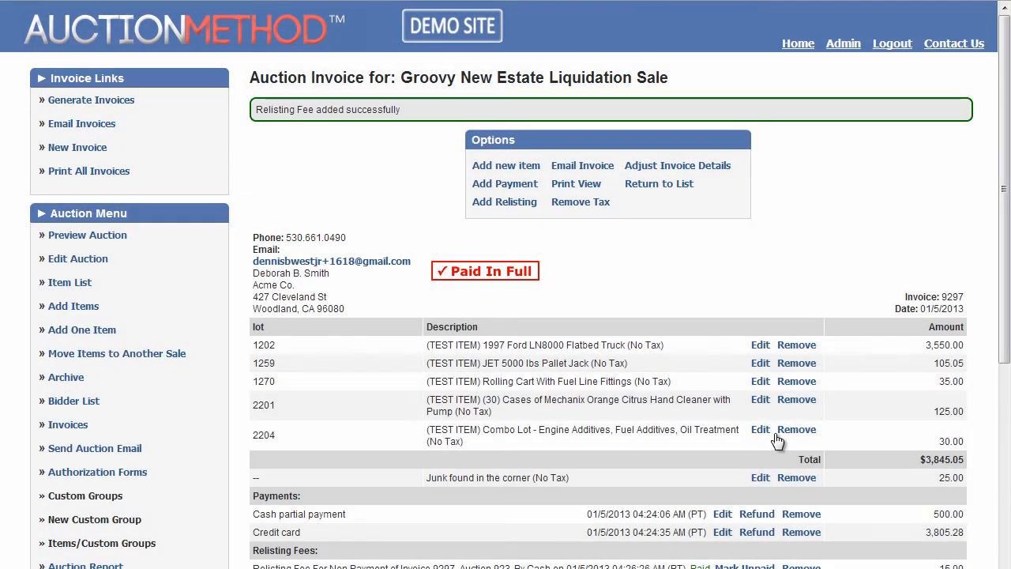
Remove the JET 5000 lbs Pallet Jack line item, lot 1259, from the invoice and check the updated totals.
click(798, 365)
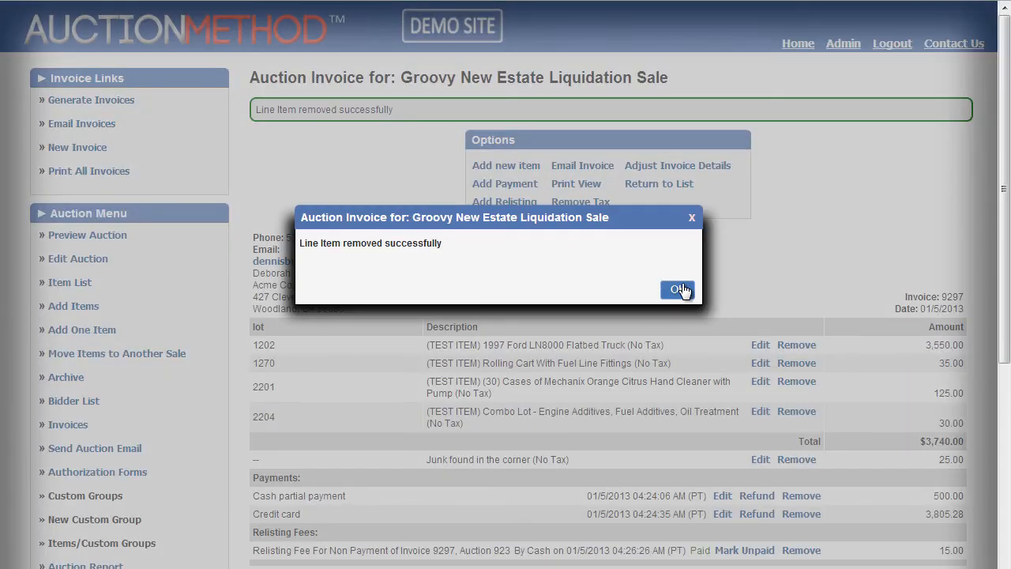
click(673, 290)
scroll(677, 357, down, 1)
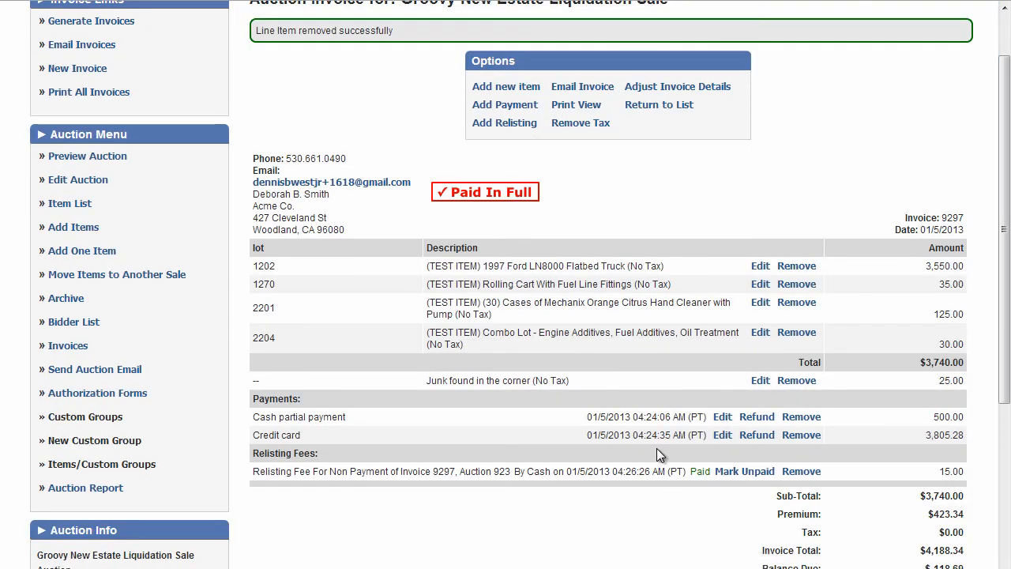
scroll(656, 448, up, 1)
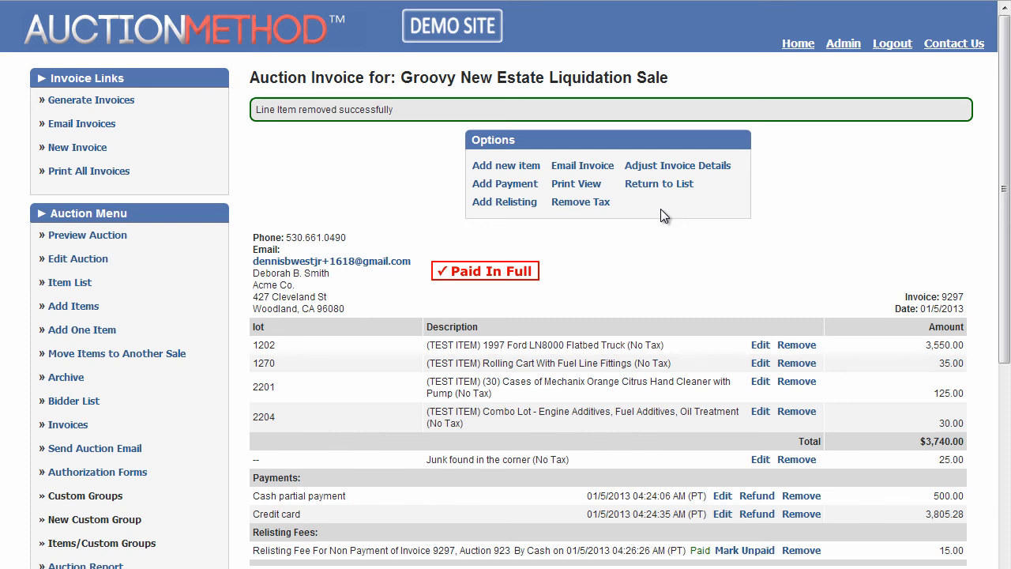
Create a new blank invoice for the auction and return to the main admin auction list.
click(90, 150)
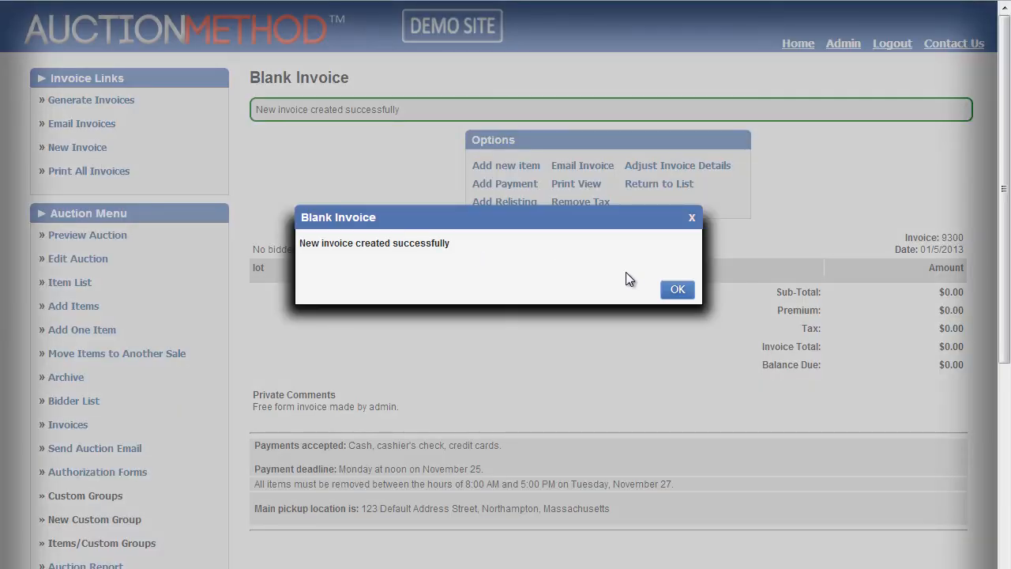
click(676, 290)
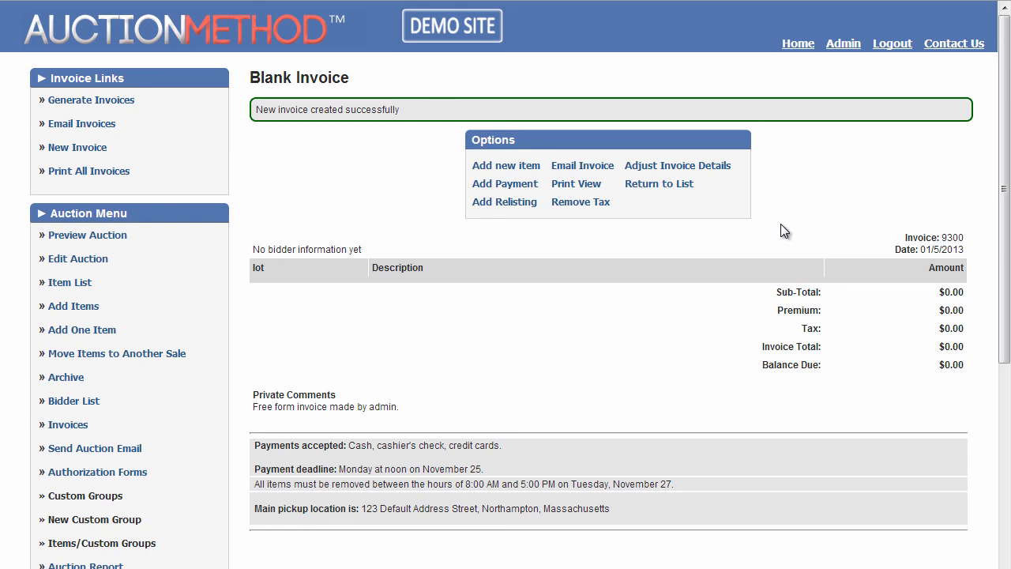
click(843, 45)
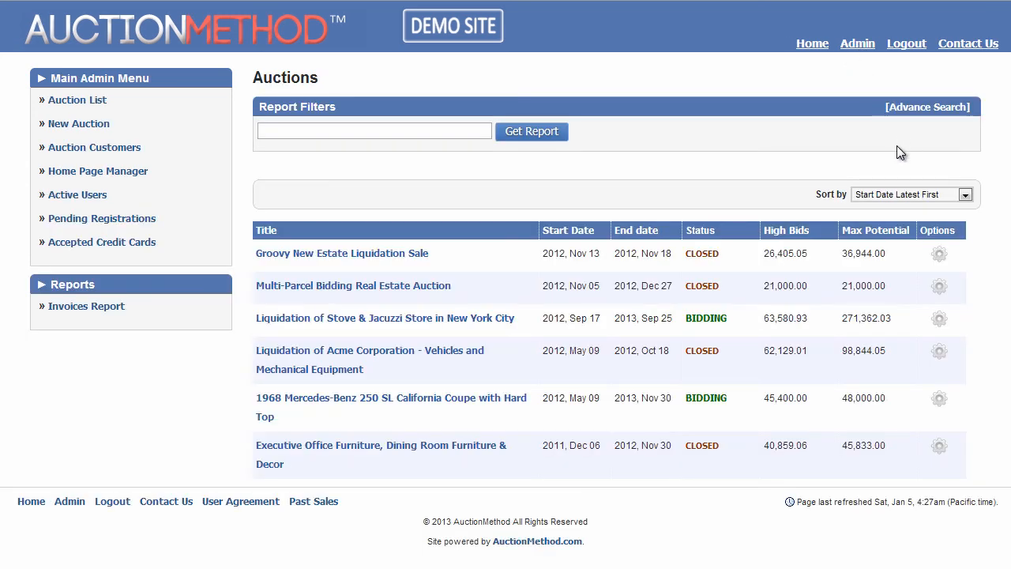